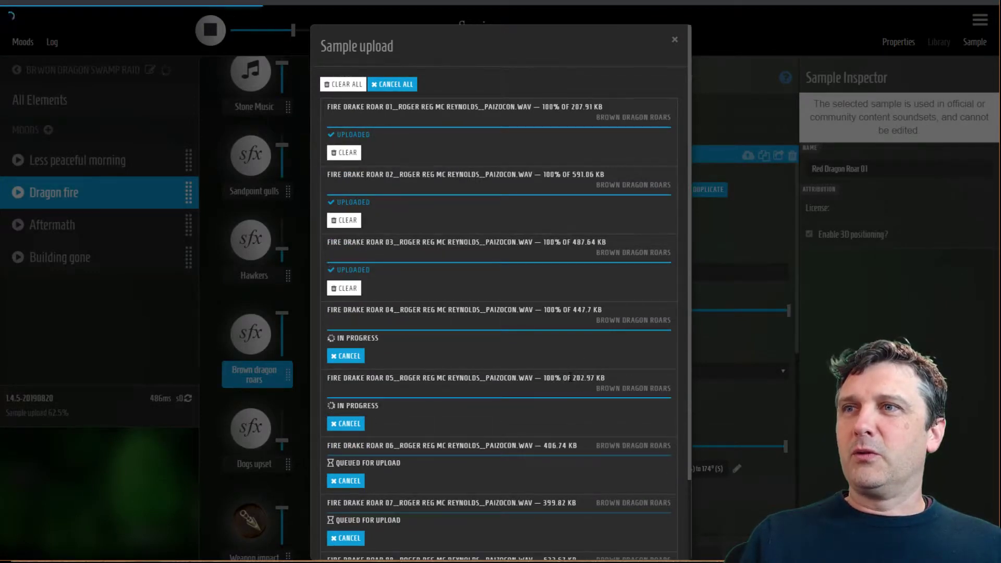
# Confirm all eight uploads finished, clear the finished entries, and close the Sample upload dialog.
pyautogui.scroll(3, 501, 340)
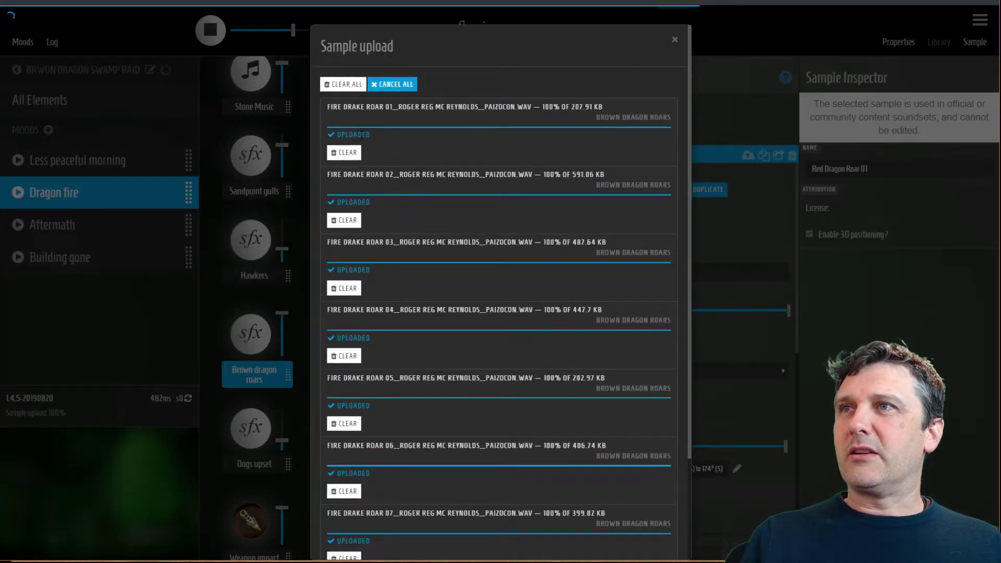
pyautogui.scroll(-3, 364, 348)
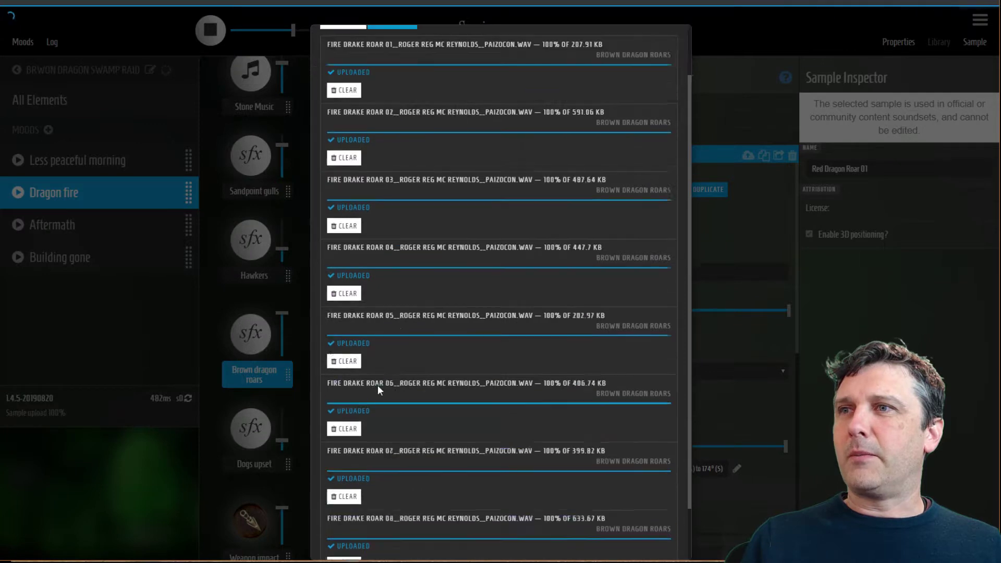
pyautogui.scroll(3, 461, 423)
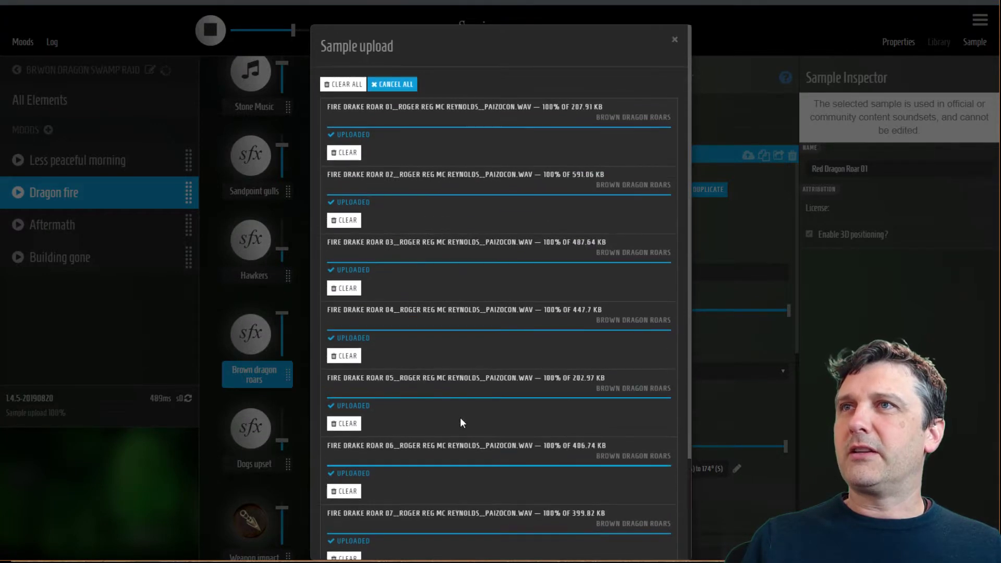
pyautogui.scroll(-3, 594, 342)
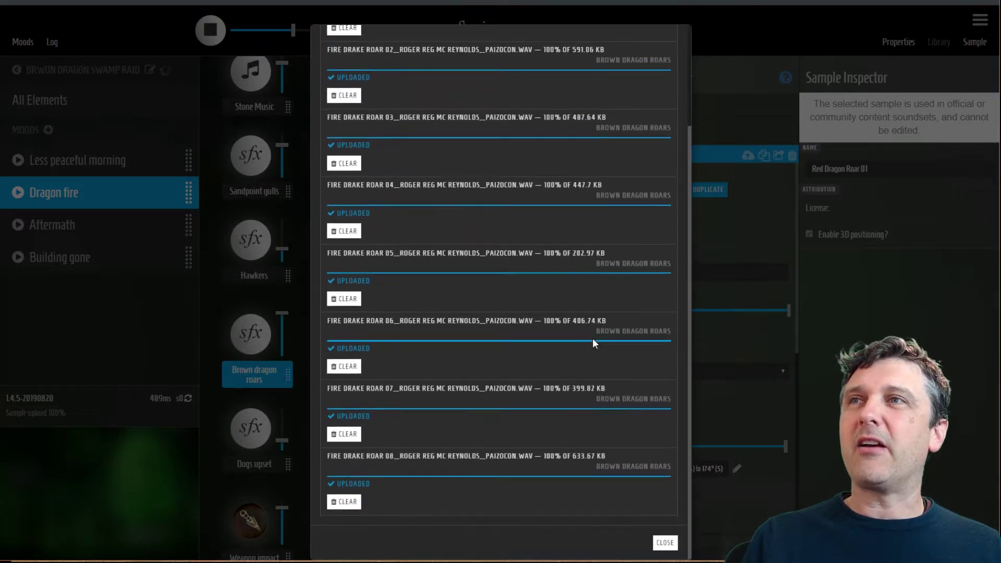
pyautogui.scroll(3, 593, 338)
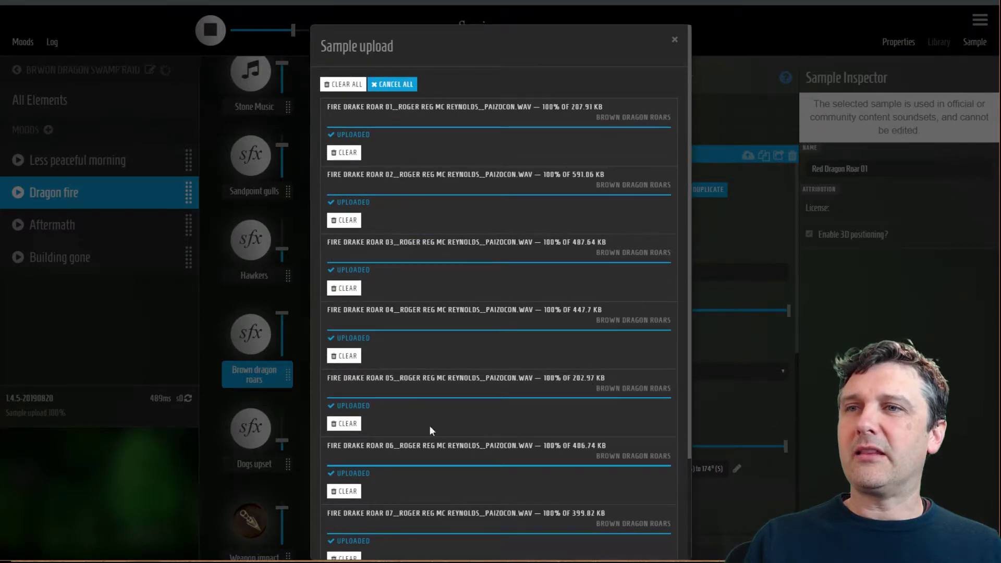
pyautogui.click(347, 85)
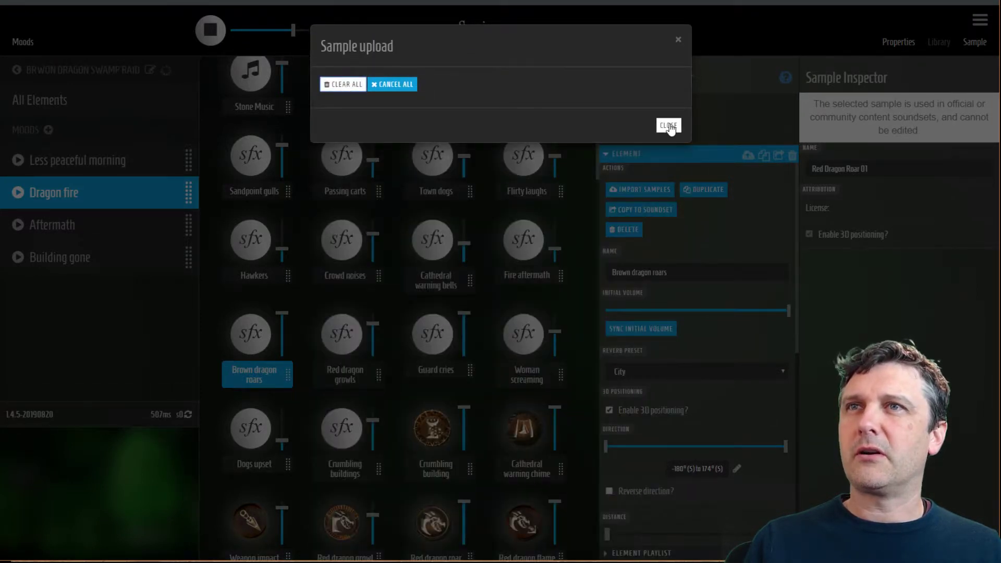
pyautogui.click(669, 126)
# Show the Brown dragon roars playlist and select Fire Drake Roar 01 in the Sample Inspector.
pyautogui.click(608, 156)
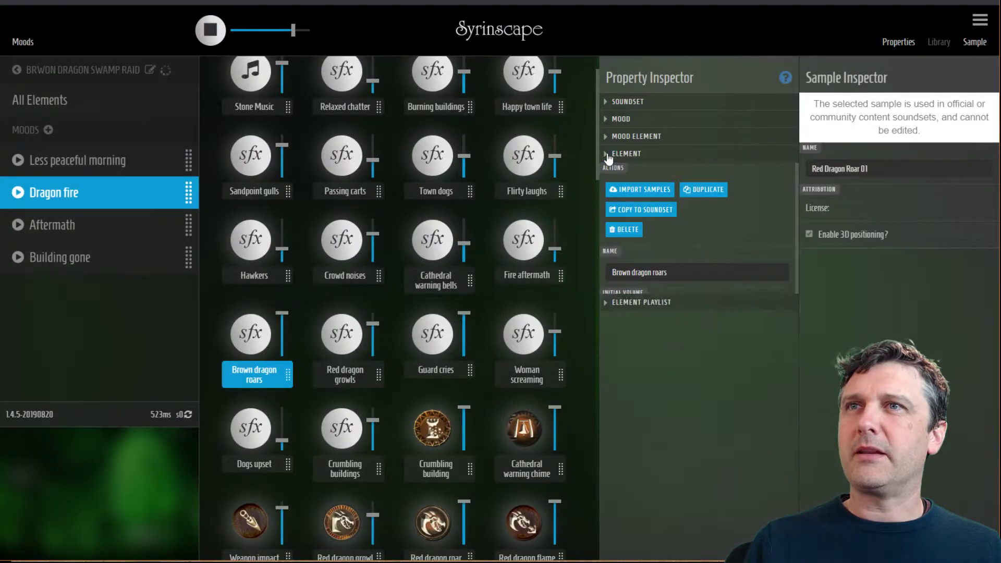
pyautogui.click(611, 175)
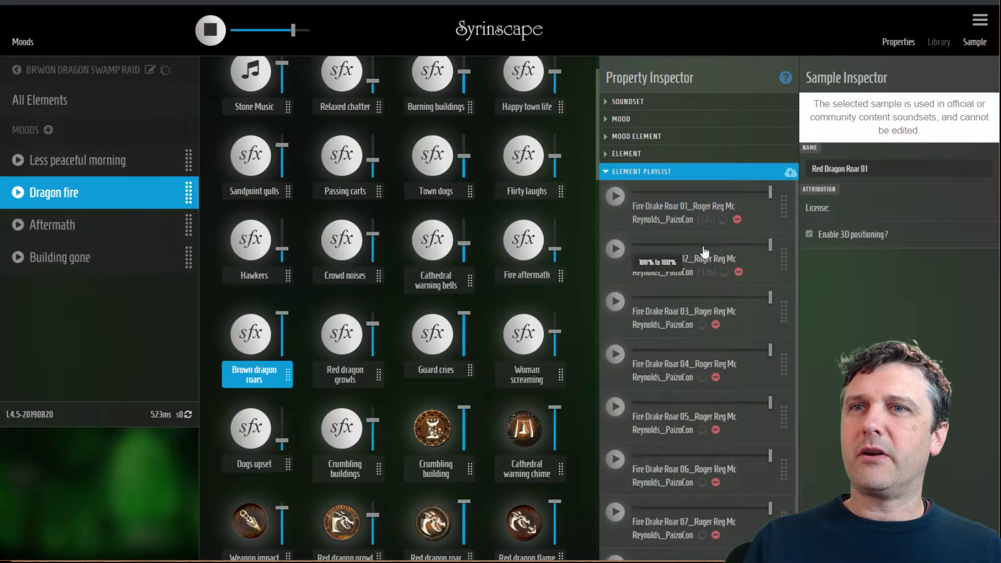
pyautogui.moveTo(744, 250)
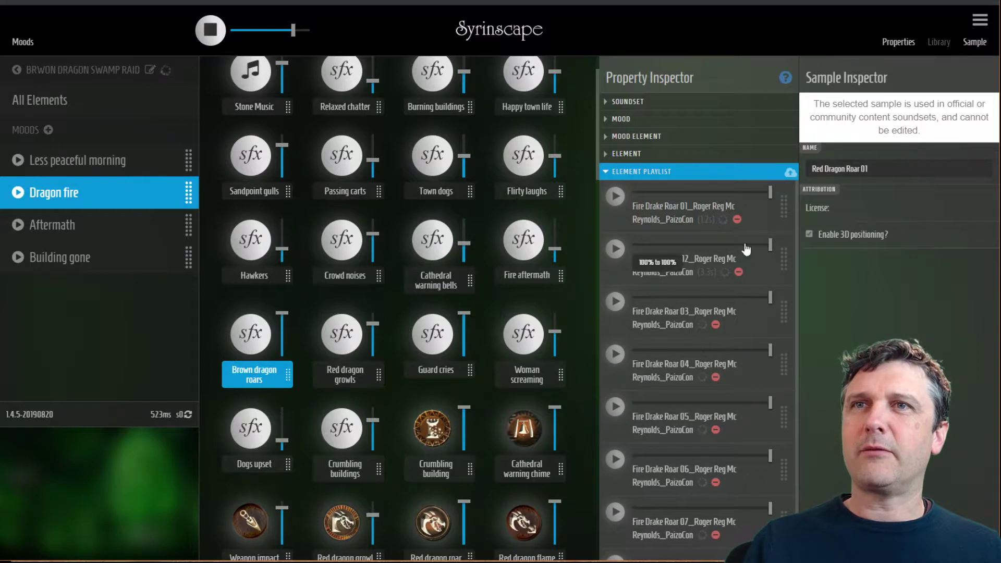
pyautogui.click(753, 207)
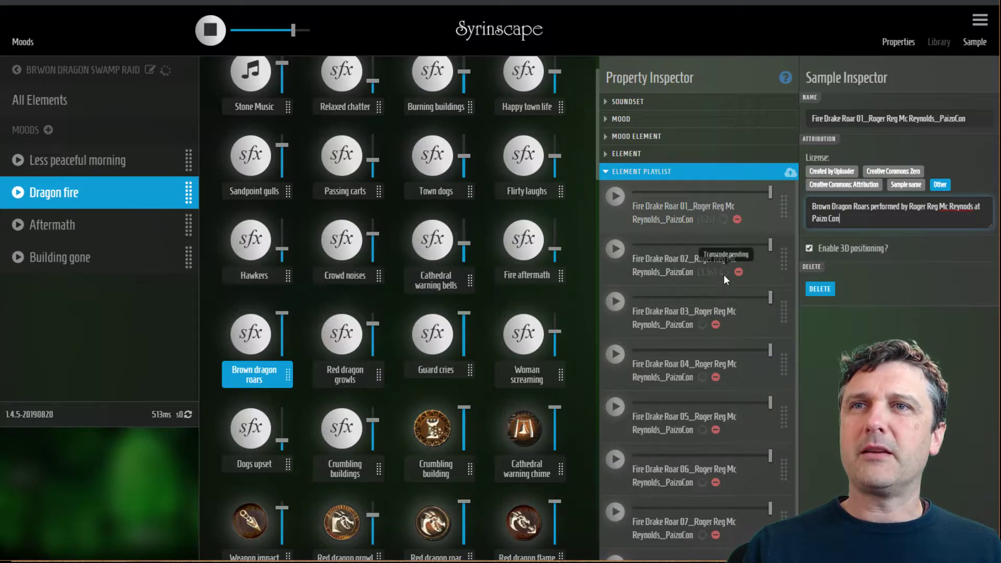
# Give Fire Drake Roar 01 an Other licence with performer credit, then play Brown dragon roars.
pyautogui.scroll(-1, 703, 378)
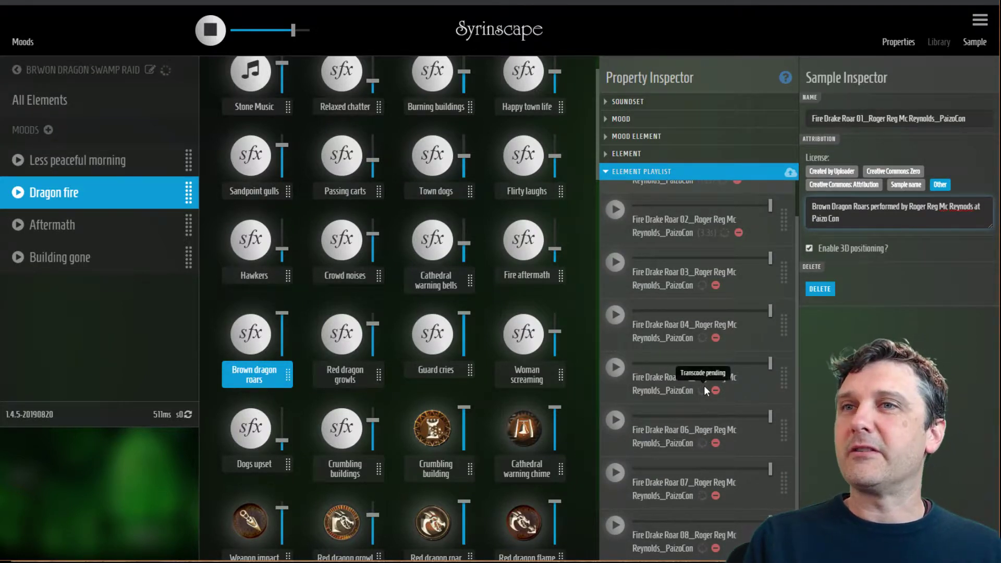
pyautogui.scroll(1, 703, 384)
pyautogui.click(251, 334)
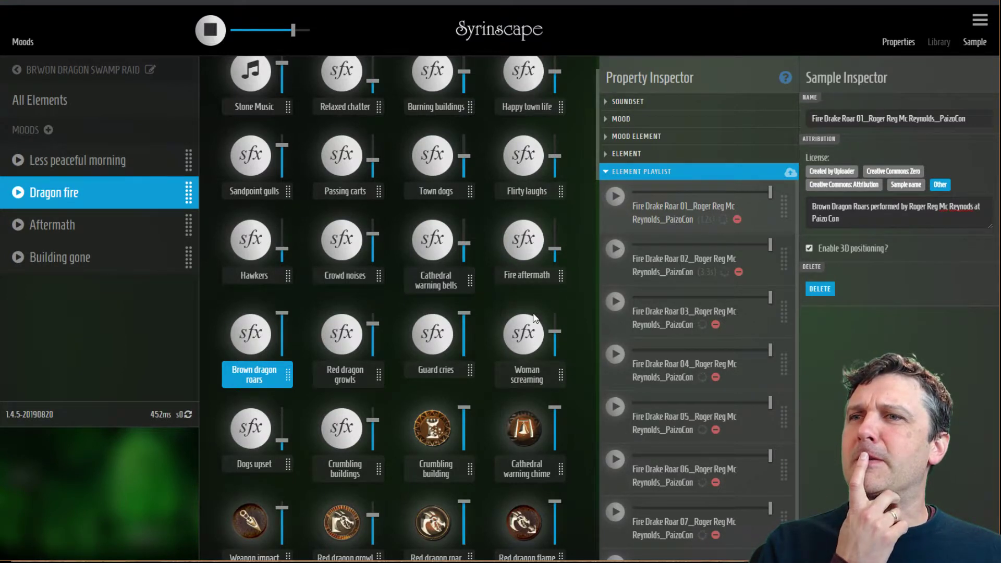
pyautogui.scroll(-1, 492, 313)
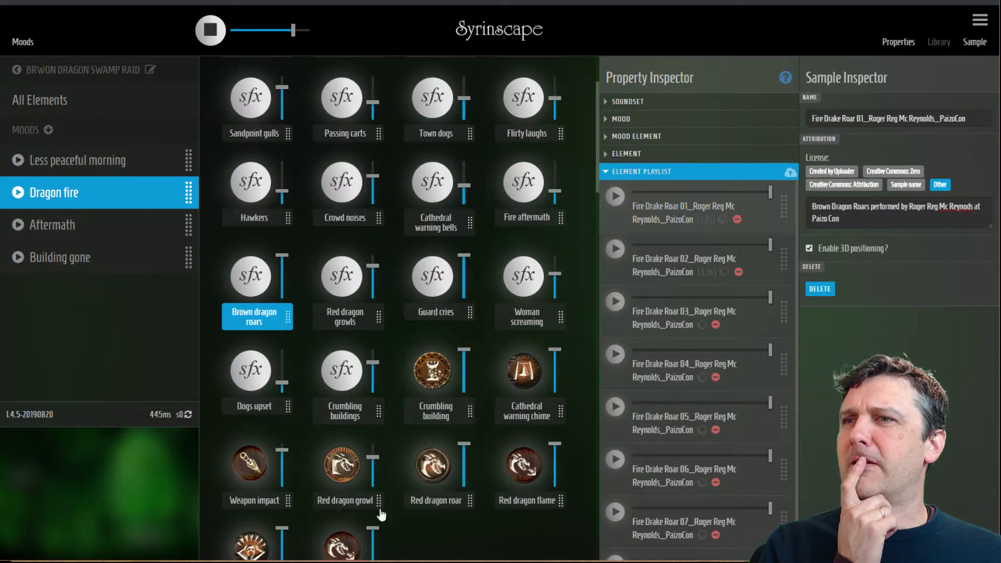
# Rename the Red dragon roar element to 'Brown dragon roar'.
pyautogui.click(437, 502)
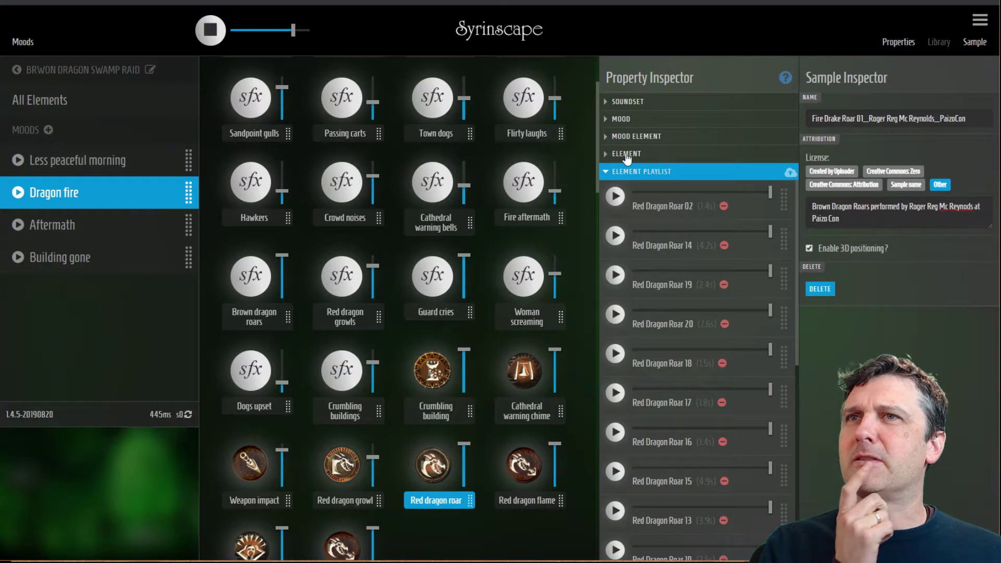
pyautogui.click(610, 154)
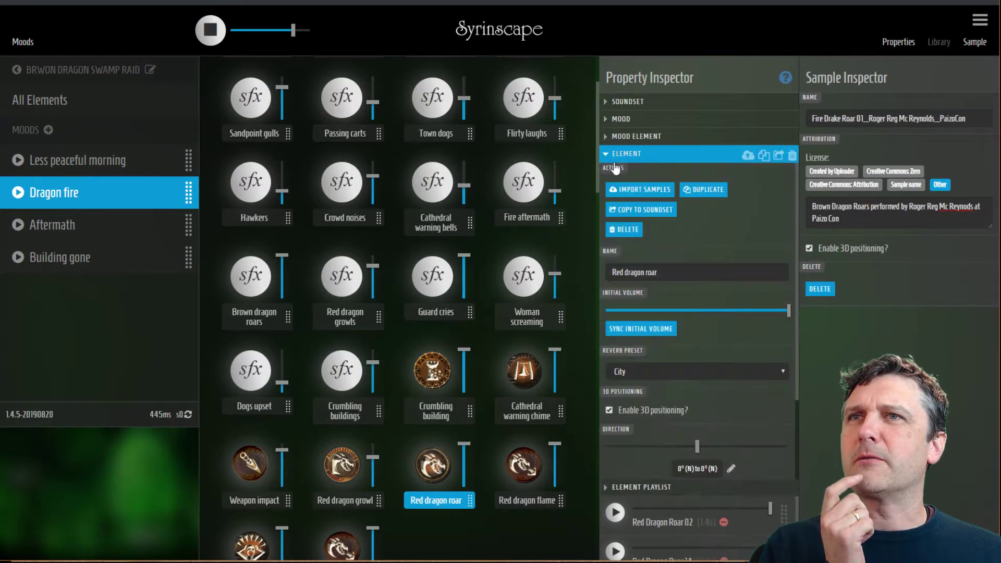
pyautogui.click(628, 277)
pyautogui.press('BackSpace')
pyautogui.press('BackSpace')
pyautogui.press('BackSpace')
pyautogui.press('BackSpace')
pyautogui.write('Br own')
pyautogui.click(736, 242)
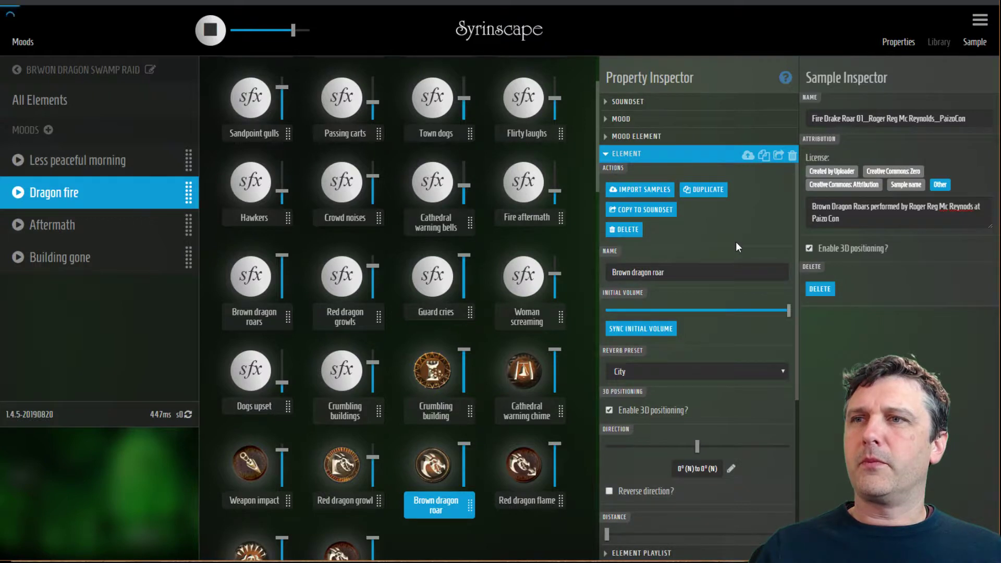
# Remove Red Dragon Roar 02 and 14 from the element's playlist.
pyautogui.click(607, 155)
pyautogui.click(606, 175)
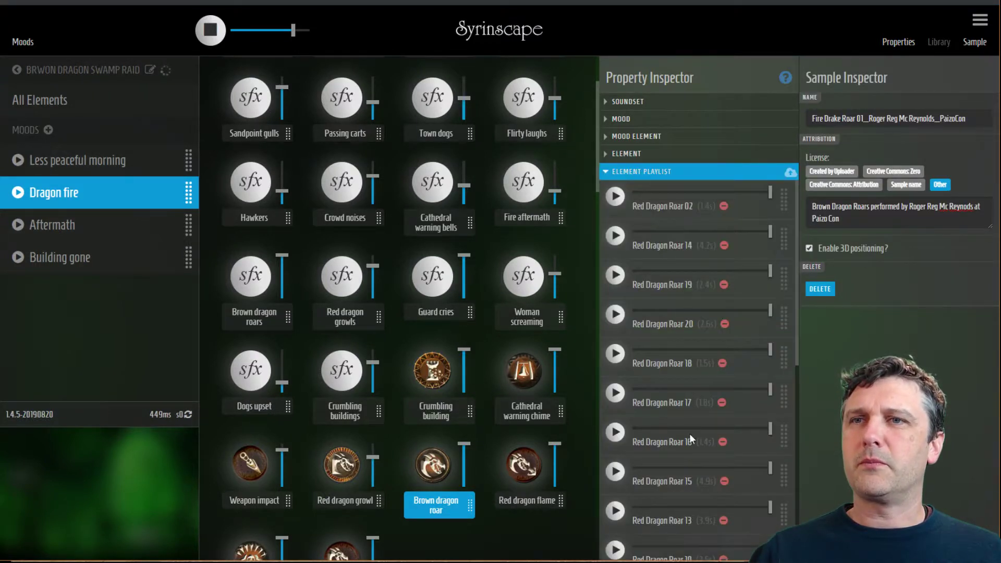
pyautogui.click(724, 207)
pyautogui.click(725, 207)
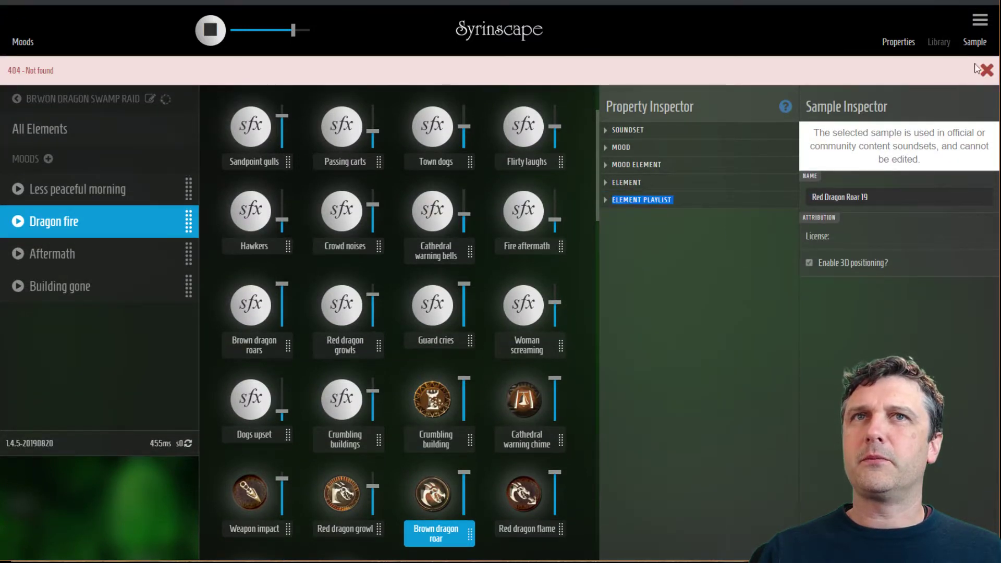
# Dismiss the 404 error and remove Red Dragon Roar 19, 20 and three more samples from the playlist.
pyautogui.click(987, 71)
pyautogui.click(611, 171)
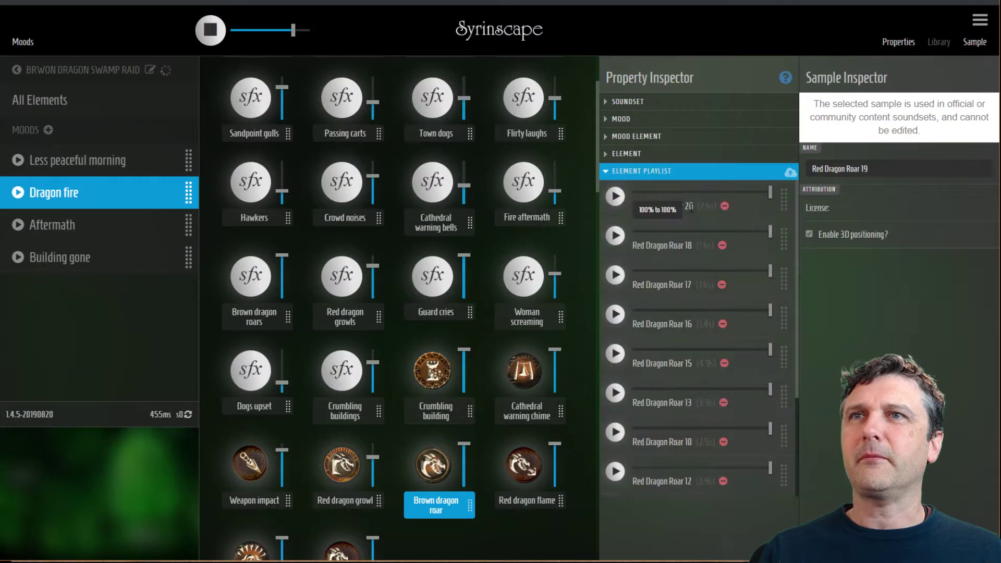
pyautogui.click(723, 207)
pyautogui.click(723, 206)
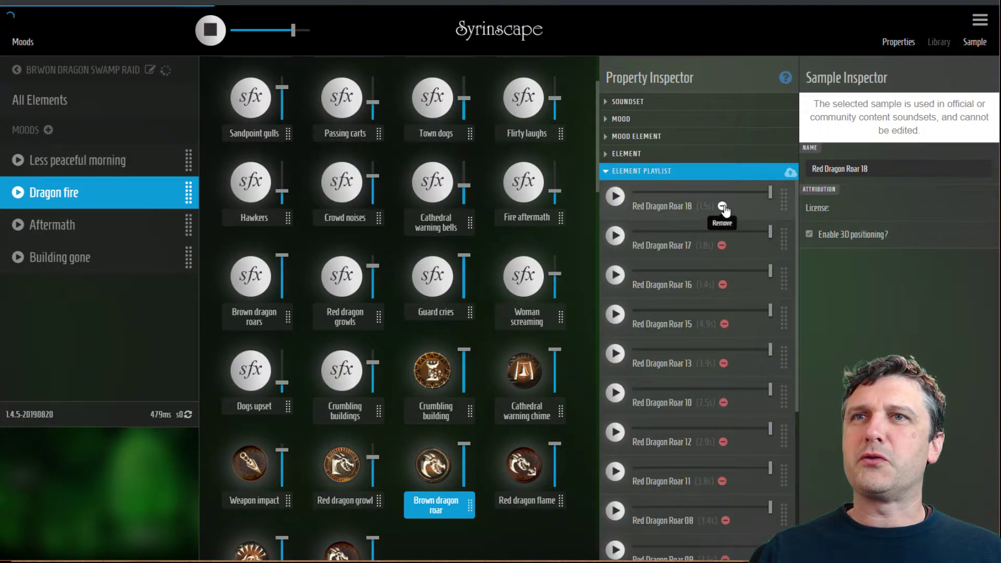
pyautogui.click(723, 206)
pyautogui.click(723, 207)
pyautogui.click(723, 207)
# Remove Red Dragon Roar 13, 10, 12, 11, 08, 09, 06, 07, 04, 05, 03 and 01, emptying the playlist.
pyautogui.click(724, 207)
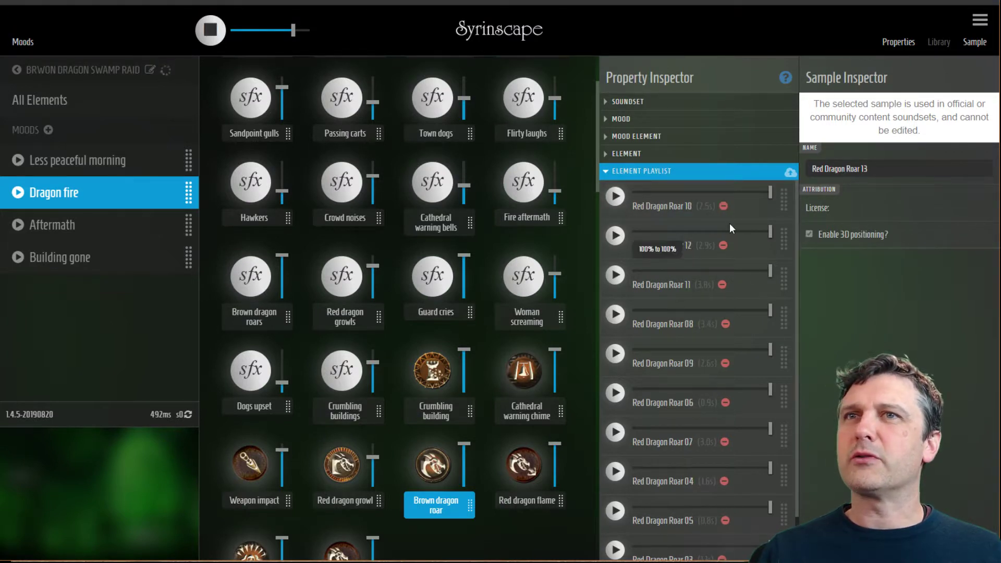
pyautogui.click(724, 206)
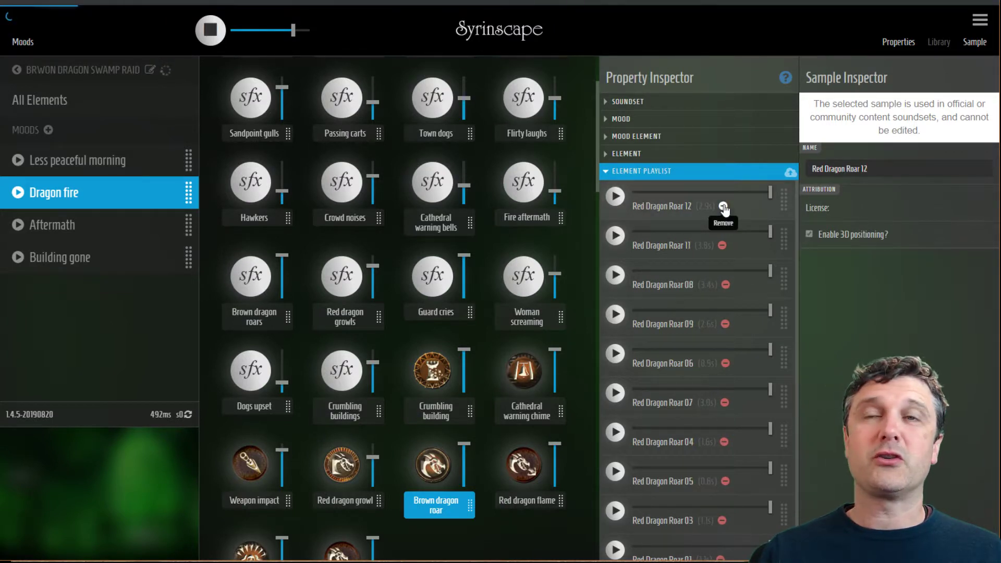
pyautogui.click(723, 207)
pyautogui.click(724, 206)
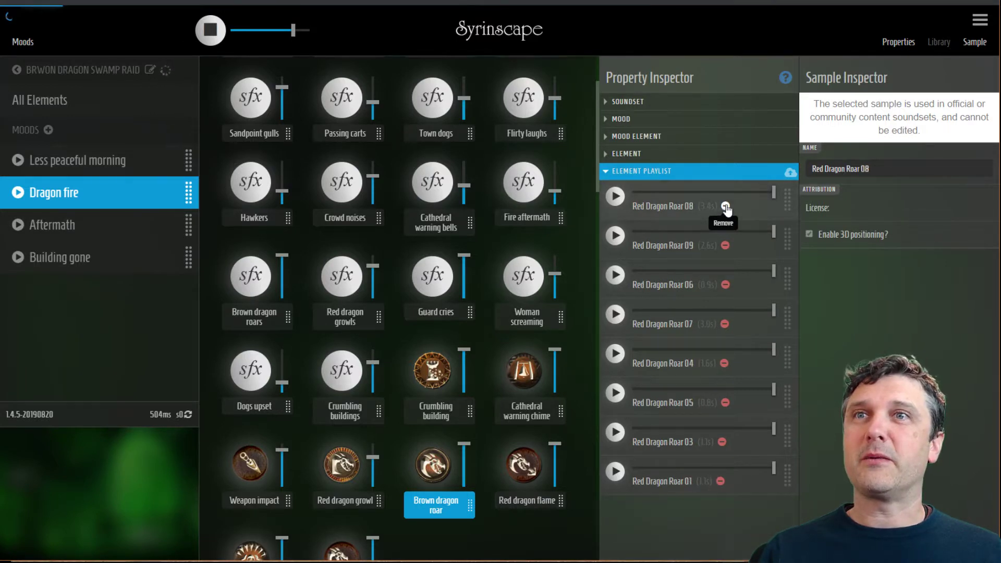
pyautogui.click(725, 207)
pyautogui.click(726, 207)
pyautogui.click(726, 207)
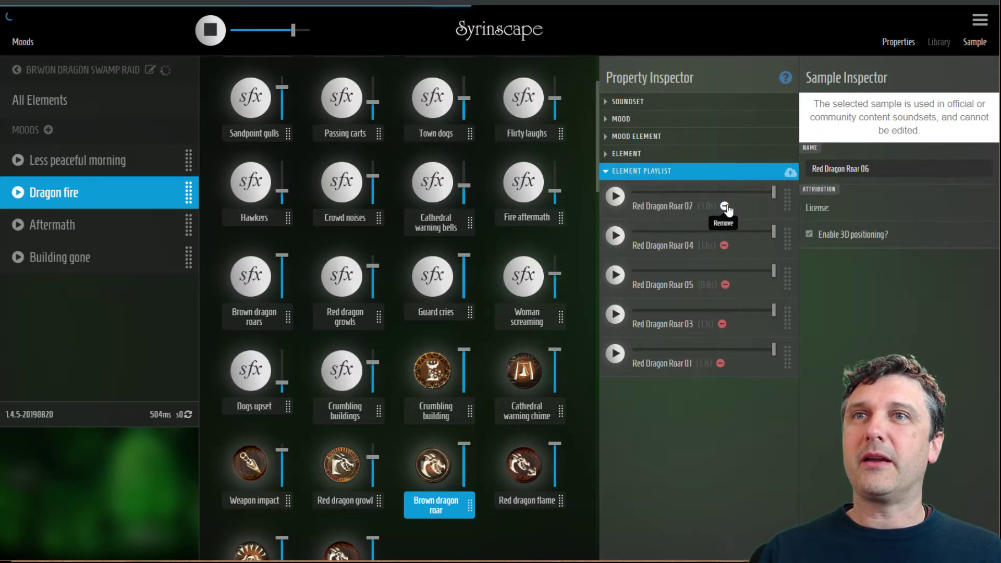
pyautogui.click(726, 207)
pyautogui.click(726, 207)
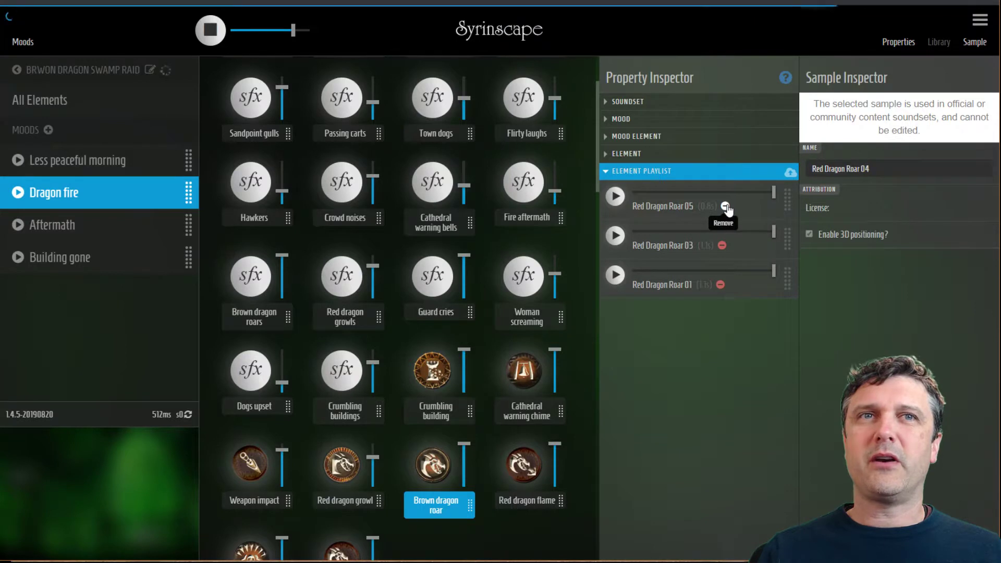
pyautogui.click(725, 207)
pyautogui.click(724, 207)
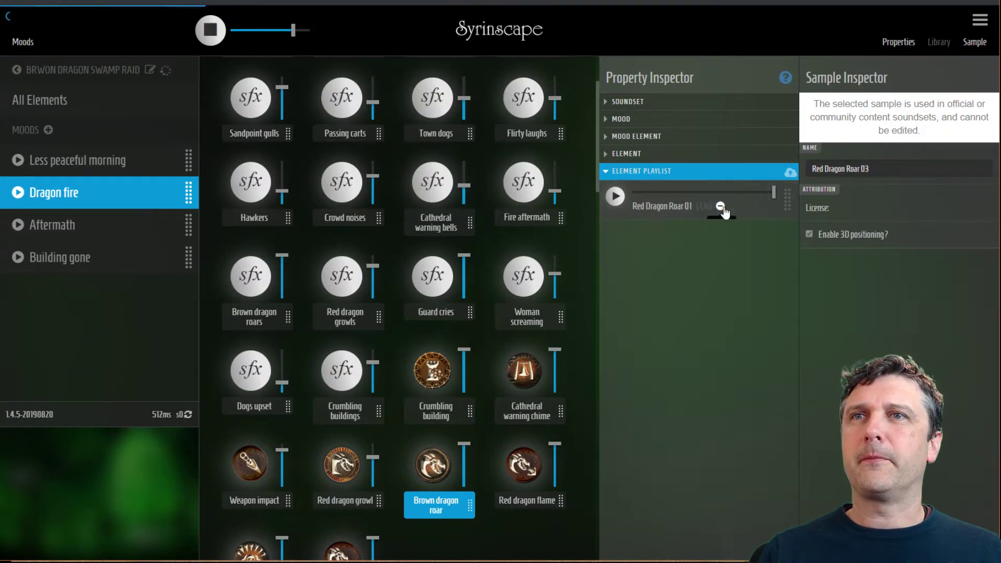
pyautogui.click(724, 207)
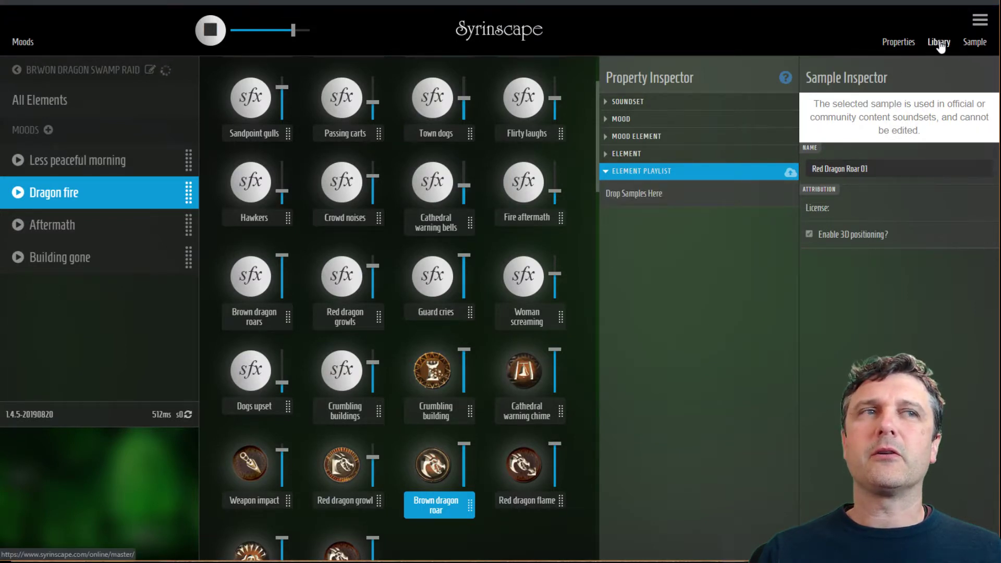
pyautogui.click(941, 46)
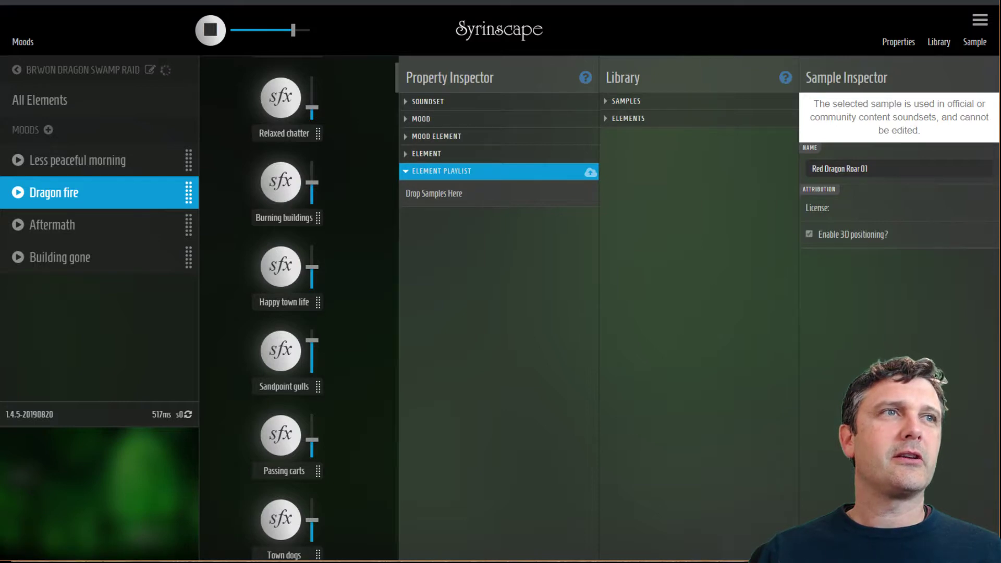
# Search the sample library for 'fire drake roar' and view Fire Drake Roar 01's details.
pyautogui.click(615, 102)
pyautogui.write('fi')
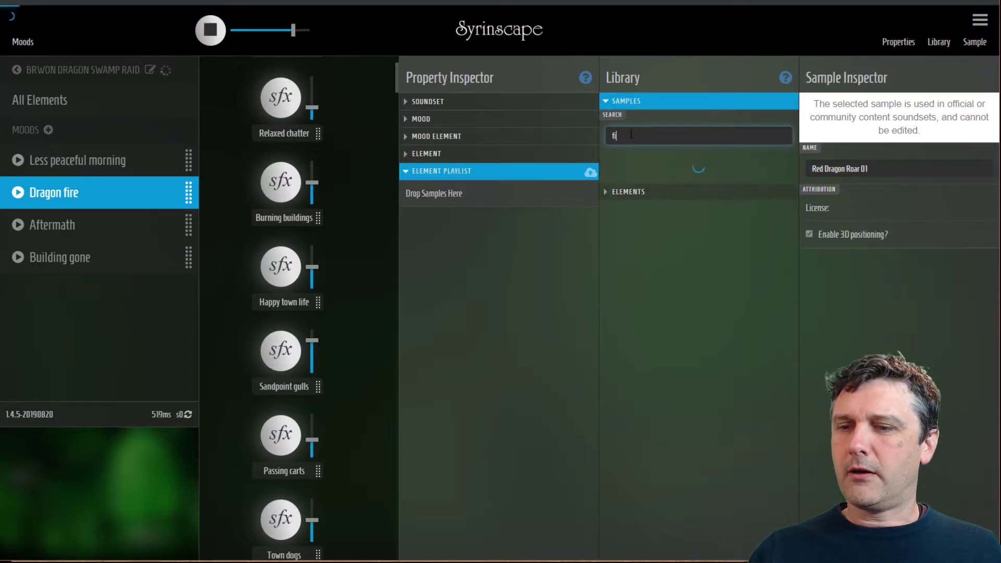
pyautogui.write('re drake o')
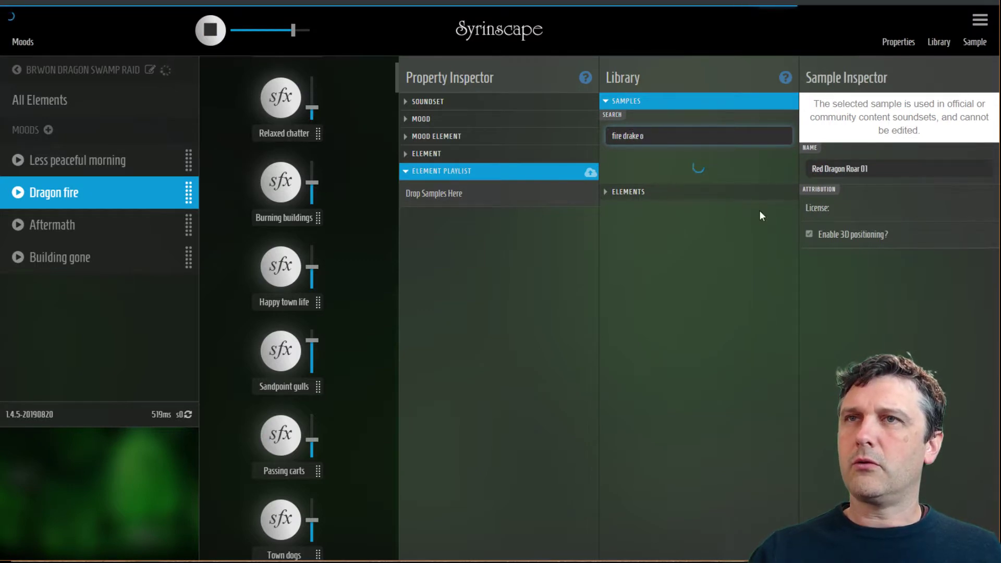
pyautogui.press('BackSpace')
pyautogui.write('roar')
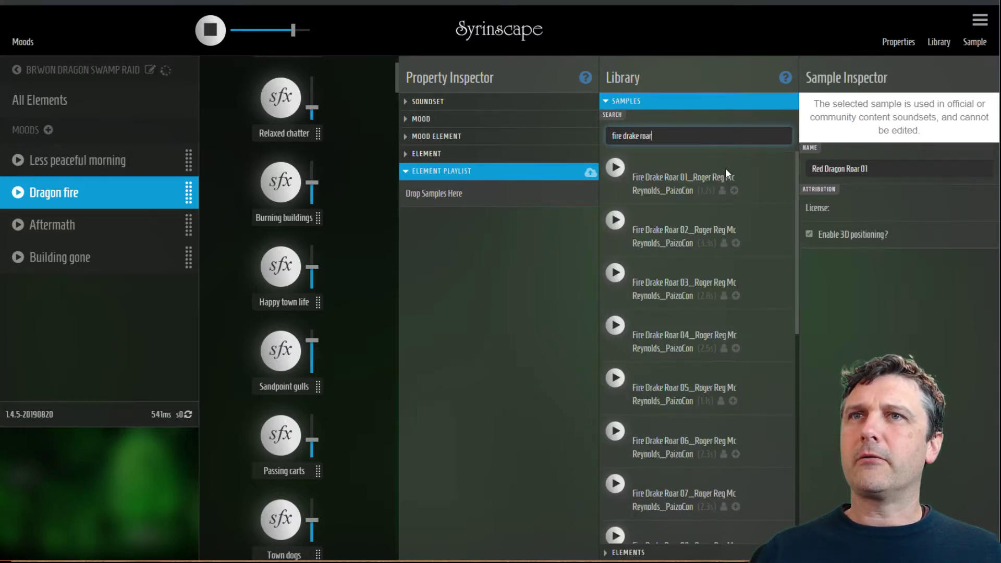
pyautogui.click(720, 166)
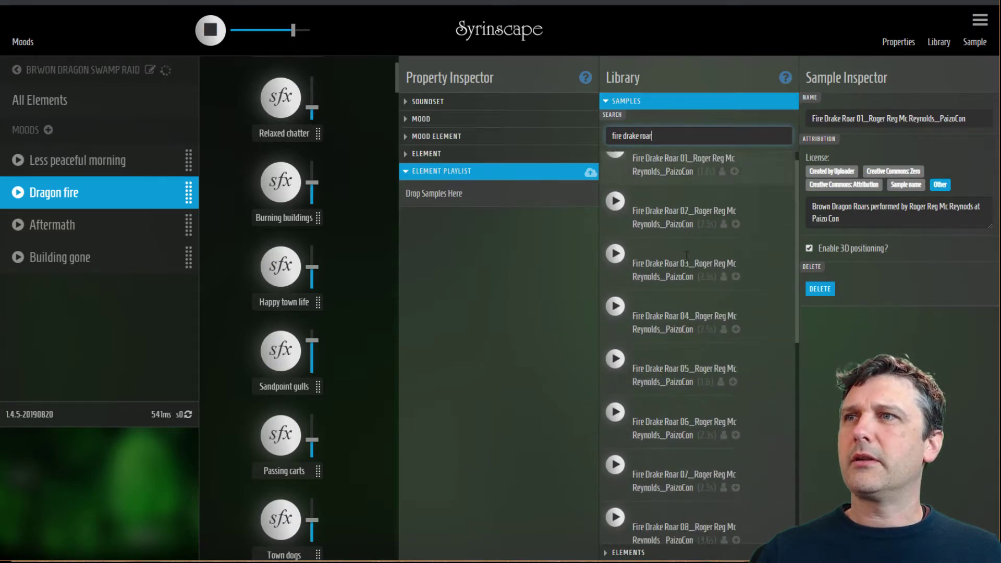
pyautogui.scroll(-15, 338, 348)
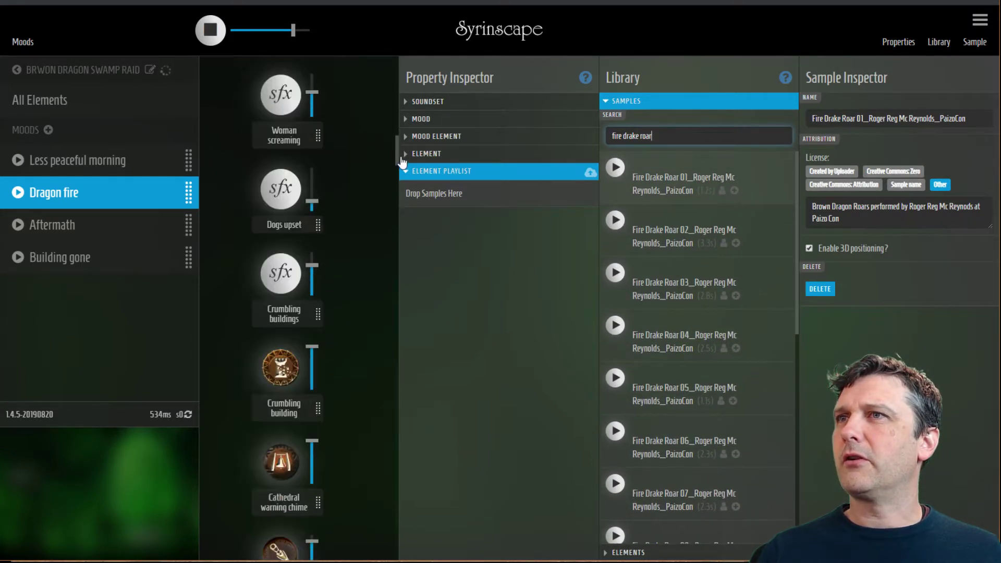
pyautogui.moveTo(398, 149); pyautogui.dragTo(397, 183)
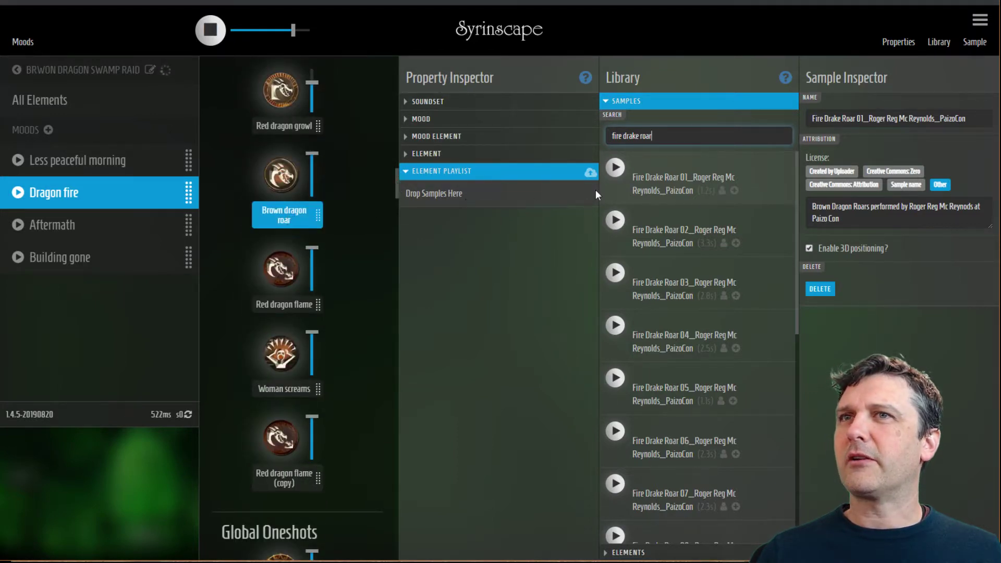
# Add Fire Drake Roar 01 through 05 to the Brown dragon roar playlist.
pyautogui.click(734, 190)
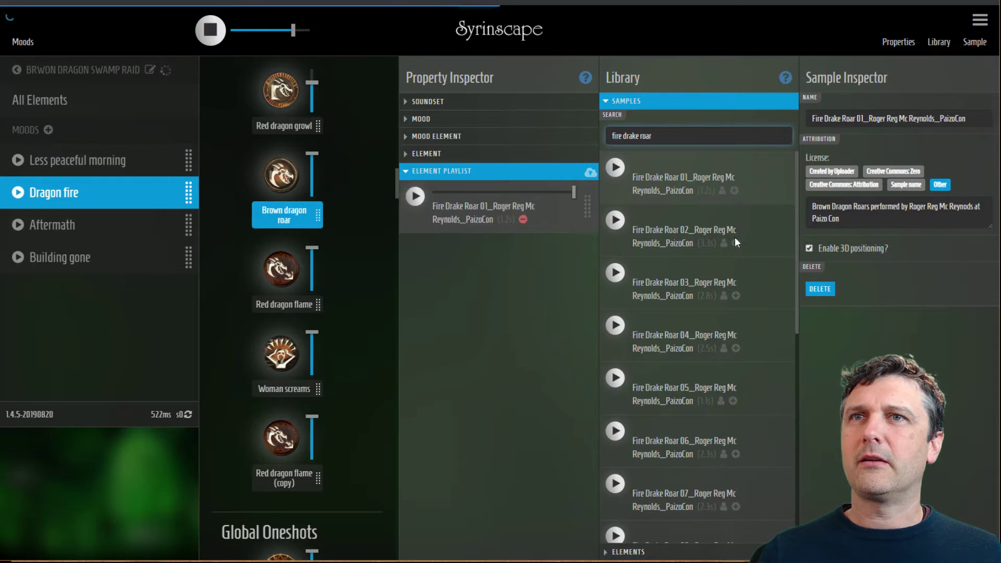
pyautogui.click(736, 243)
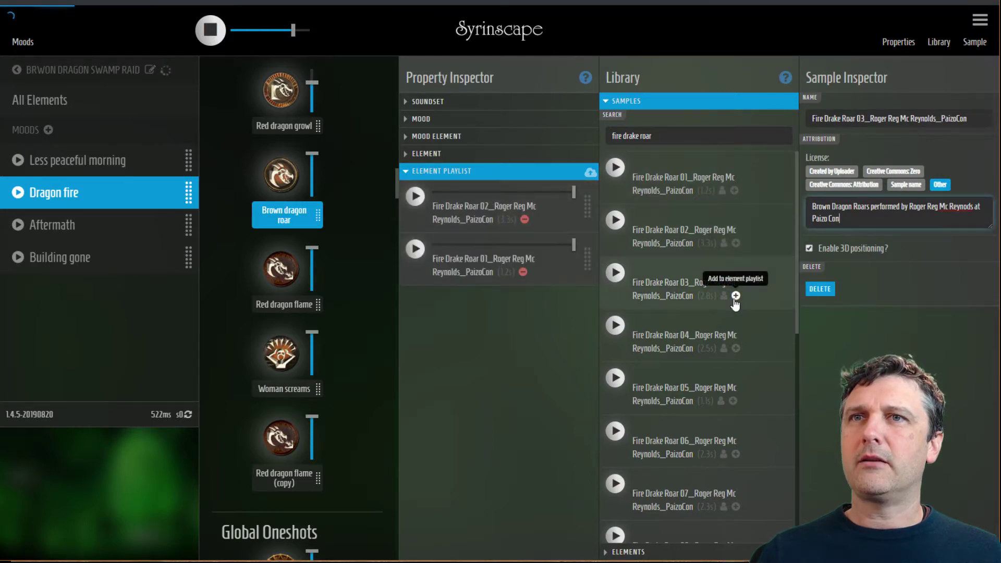
pyautogui.click(736, 295)
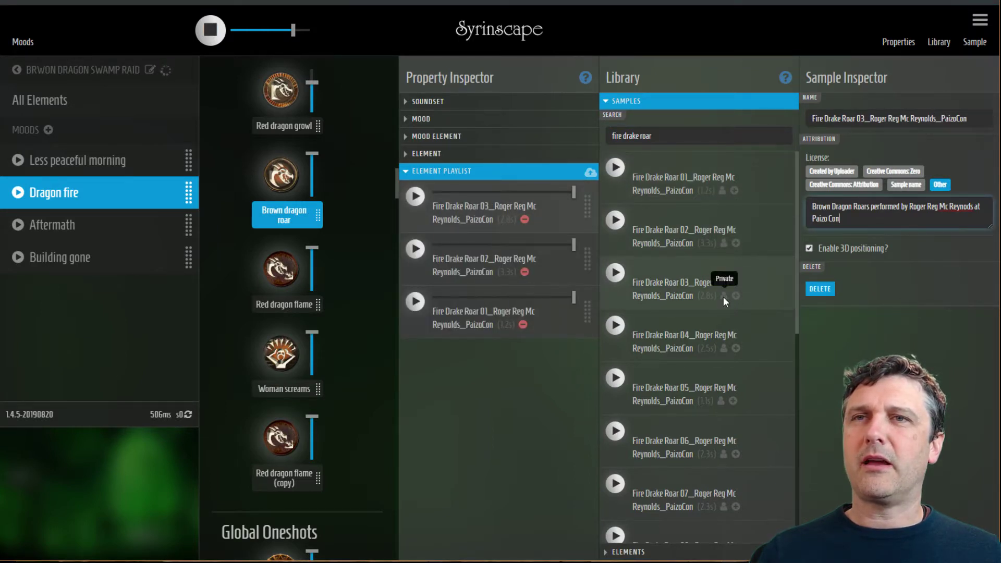
pyautogui.click(736, 348)
pyautogui.click(733, 402)
# Add Fire Drake Roar 06, 07 and 08, plus second copies of 01 and 02.
pyautogui.scroll(-3, 756, 393)
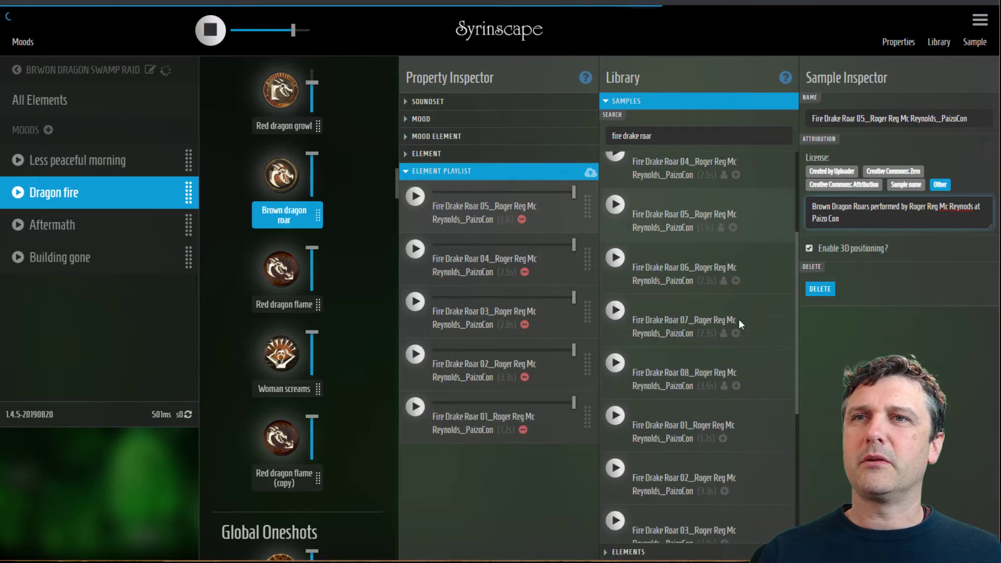
pyautogui.click(736, 281)
pyautogui.click(736, 334)
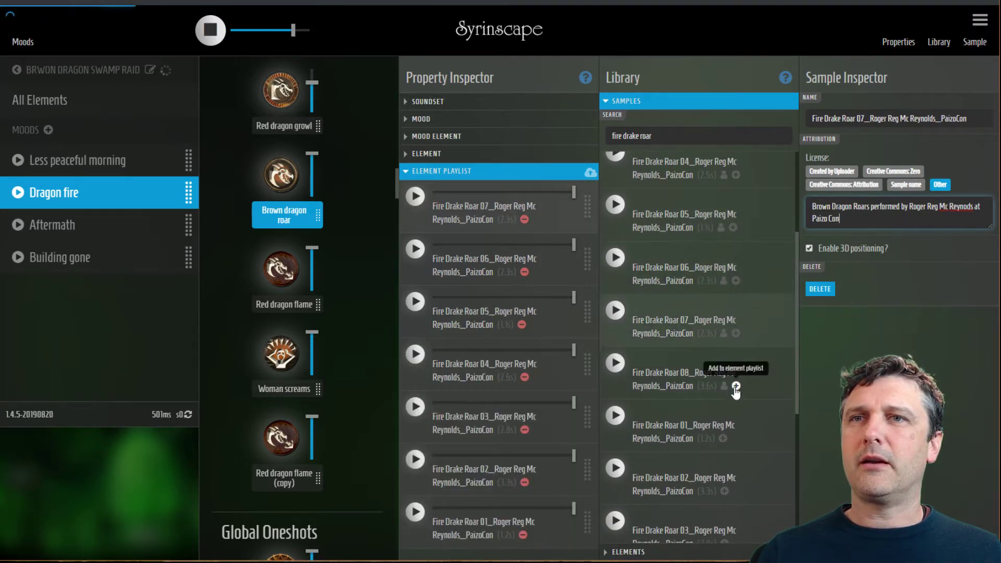
pyautogui.click(736, 387)
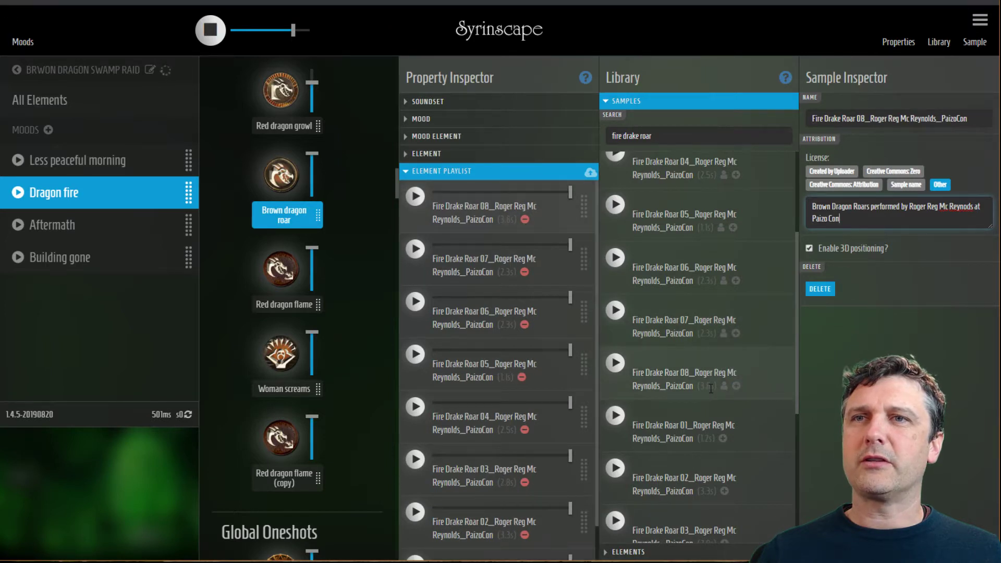
pyautogui.scroll(-3, 756, 376)
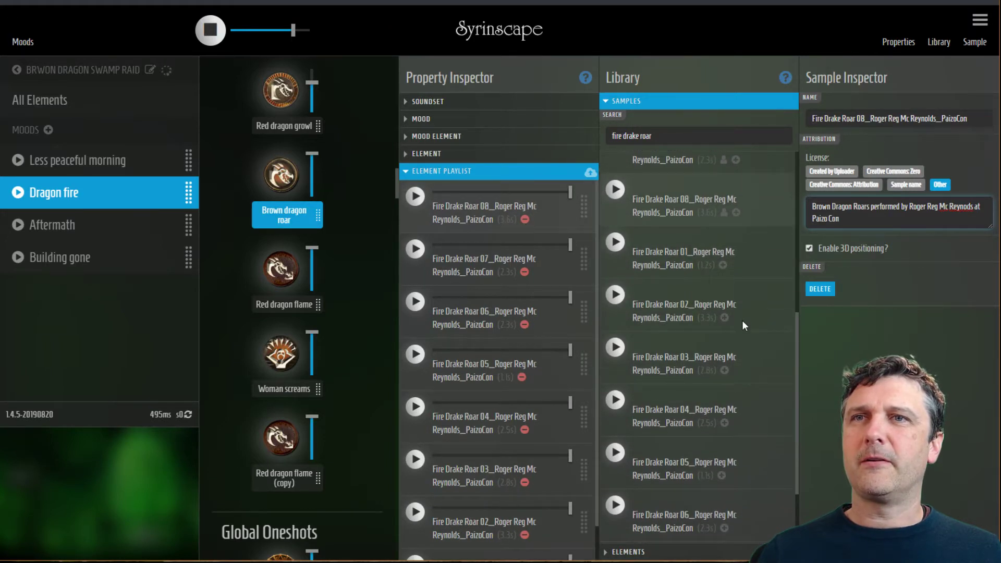
pyautogui.click(723, 265)
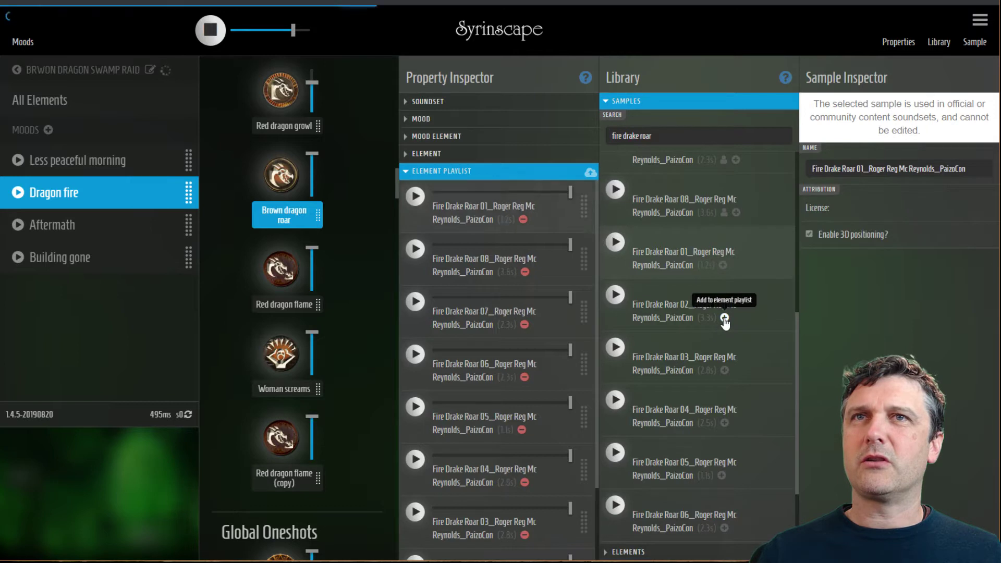
pyautogui.click(725, 318)
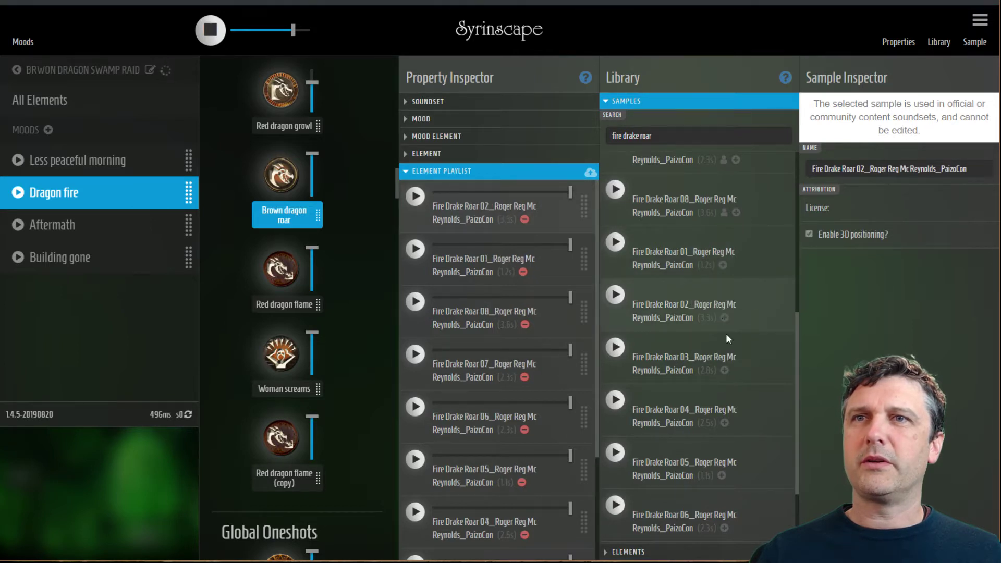
pyautogui.scroll(-3, 533, 370)
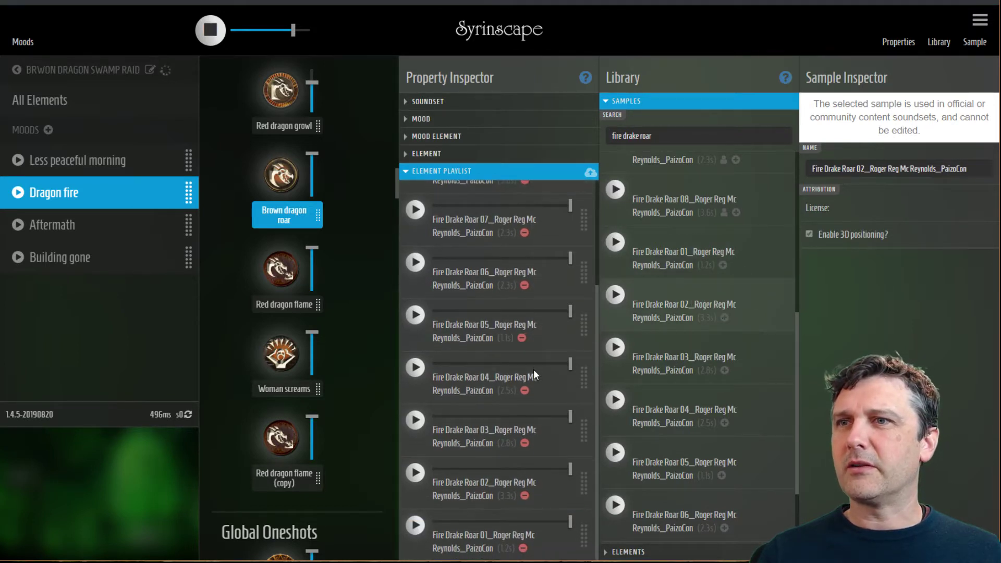
# Remove the duplicate Fire Drake Roar 02, preview Brown dragon roar, and show its element settings.
pyautogui.click(527, 500)
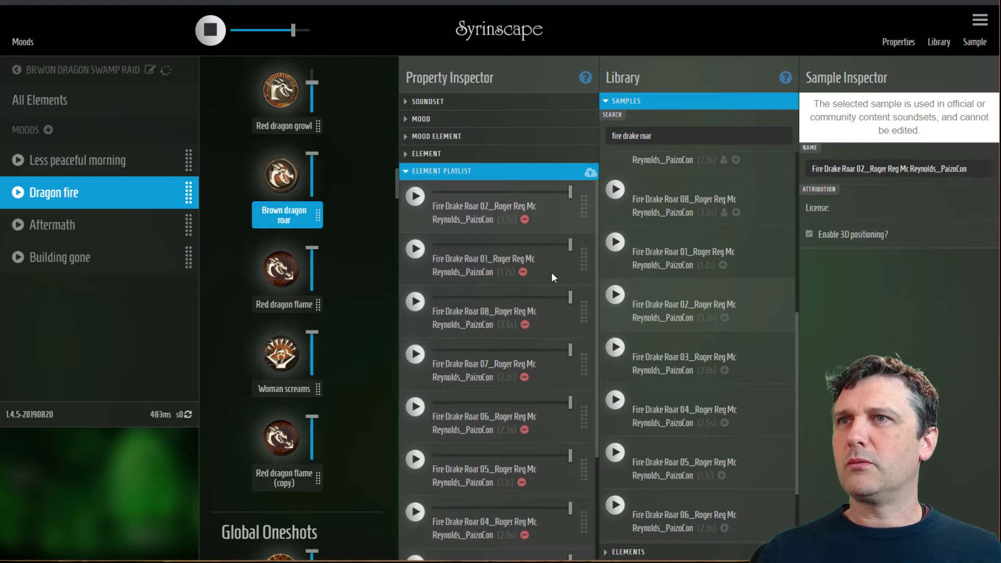
pyautogui.click(282, 176)
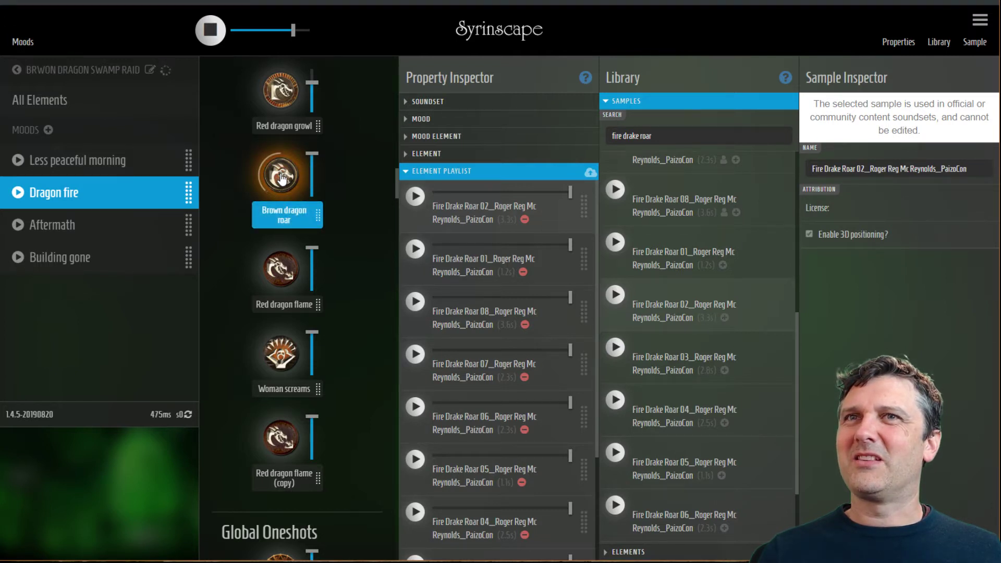
pyautogui.click(282, 179)
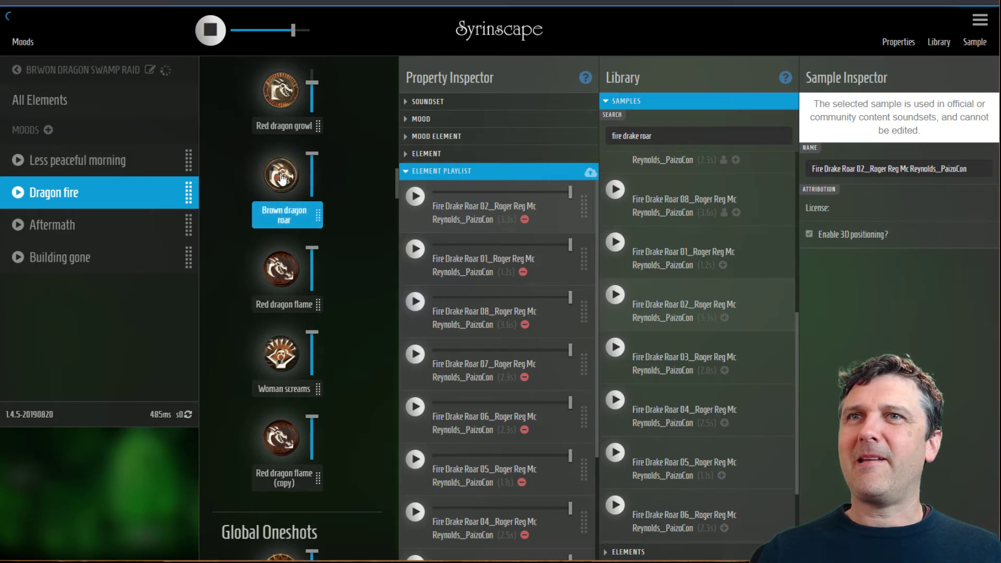
pyautogui.click(734, 313)
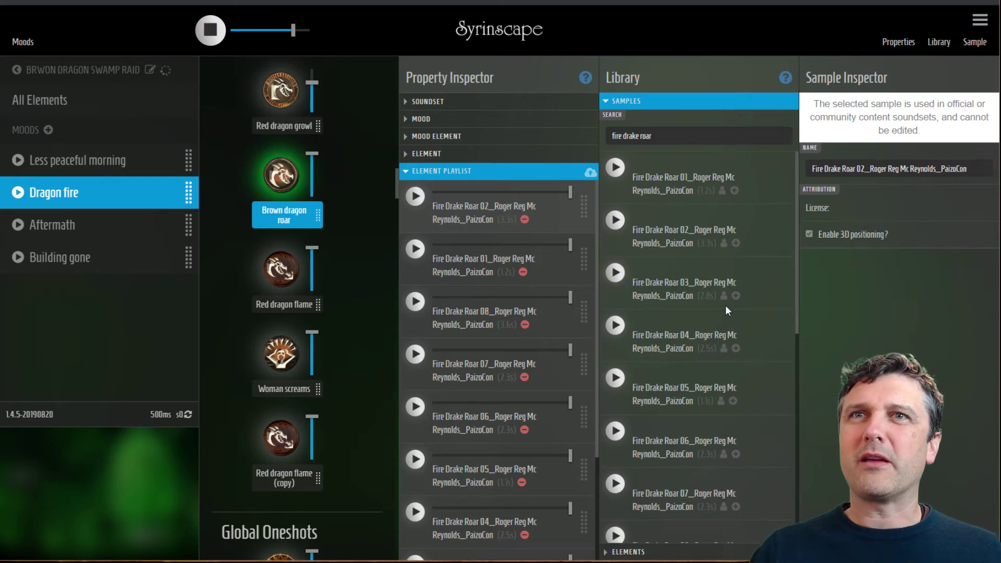
pyautogui.click(742, 190)
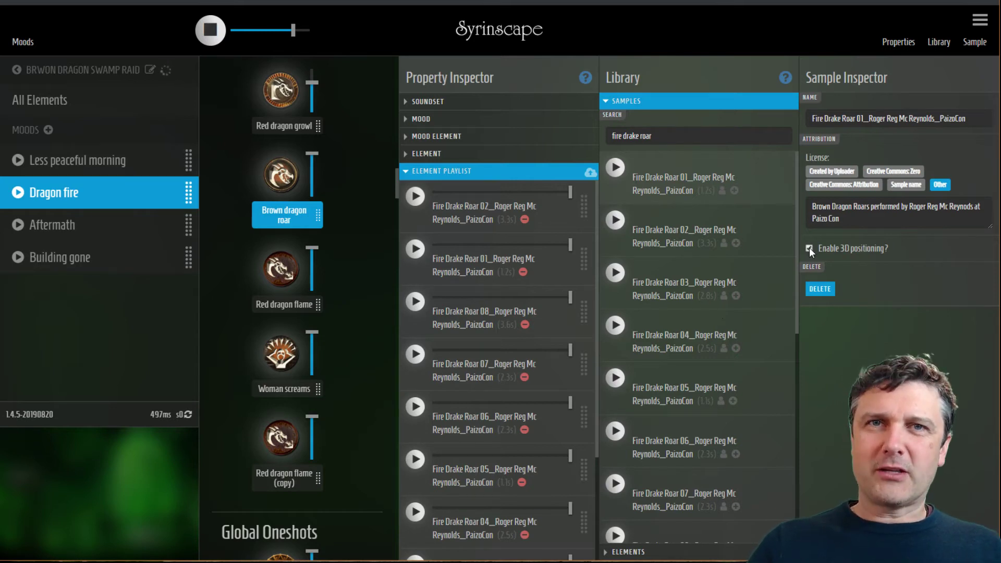
pyautogui.click(409, 154)
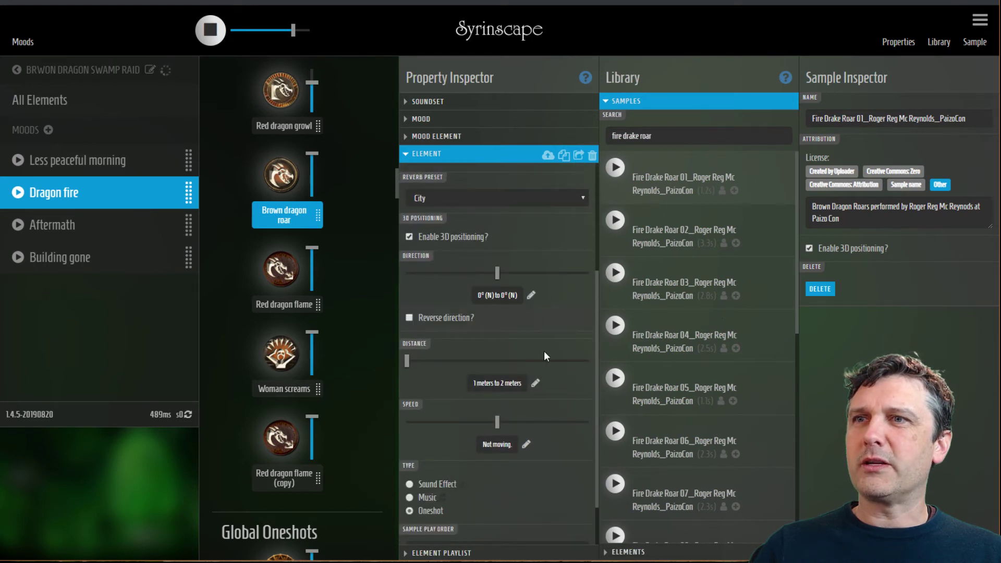